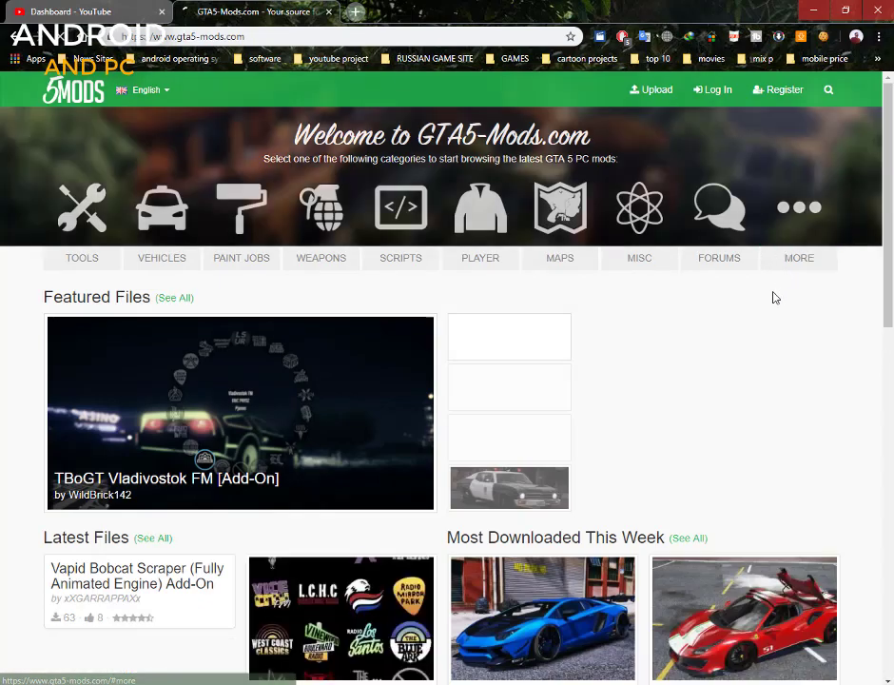
Search the GTA 5 mods site for menyoo and show the most downloaded mods tagged Menyoo.
{"action": "scroll", "coordinate": [371, 444], "scroll_direction": "down", "scroll_amount": 1}
{"action": "scroll", "coordinate": [367, 447], "scroll_direction": "down", "scroll_amount": 5}
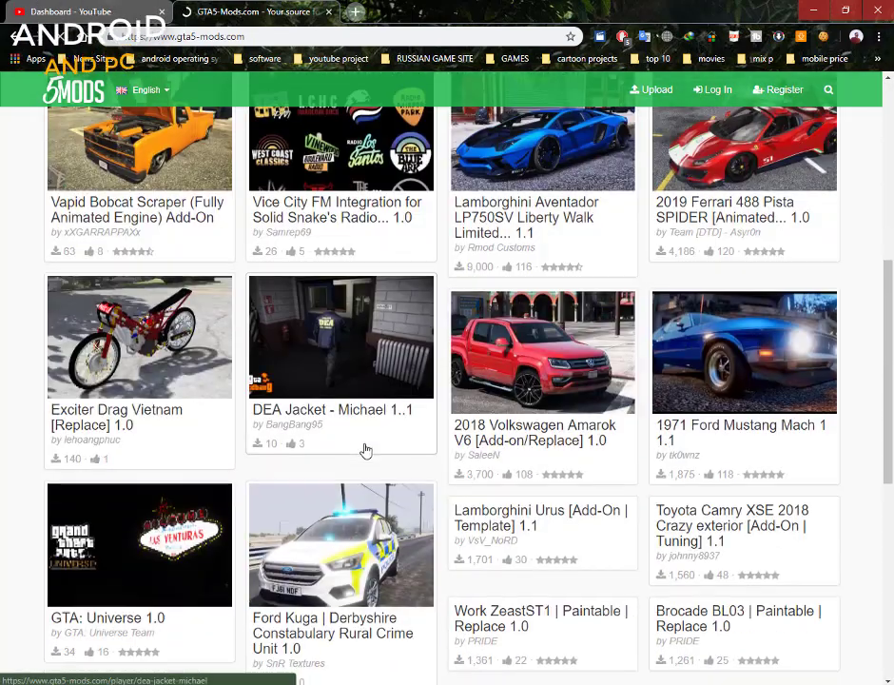
{"action": "scroll", "coordinate": [357, 381], "scroll_direction": "up", "scroll_amount": 5}
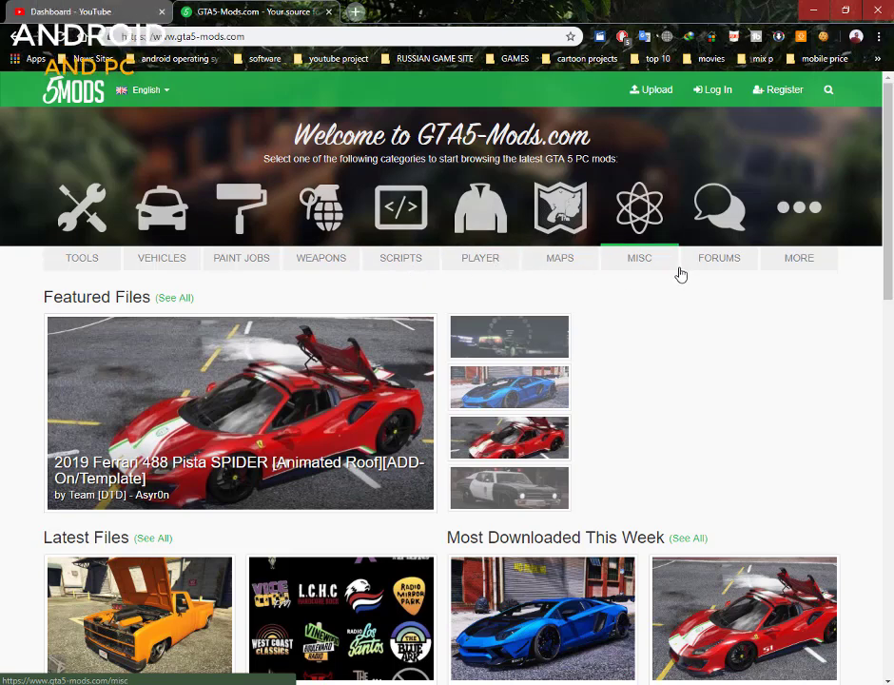
{"action": "left_click", "coordinate": [829, 94]}
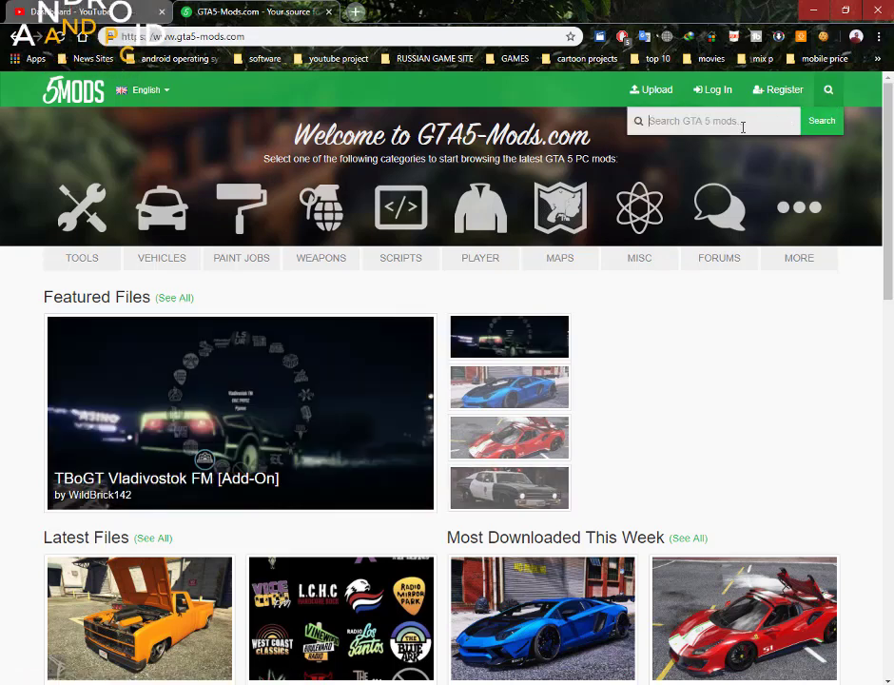
{"action": "type", "text": "m"}
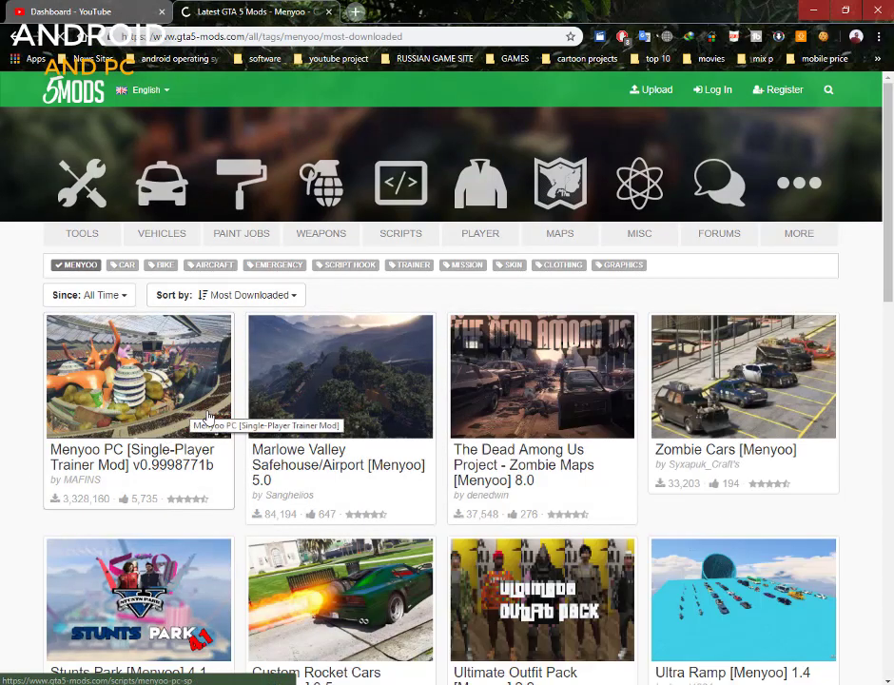
Look through the Menyoo-tagged mods and open the page of Menyoo PC [Single-Player Trainer Mod].
{"action": "scroll", "coordinate": [372, 364], "scroll_direction": "down", "scroll_amount": 3}
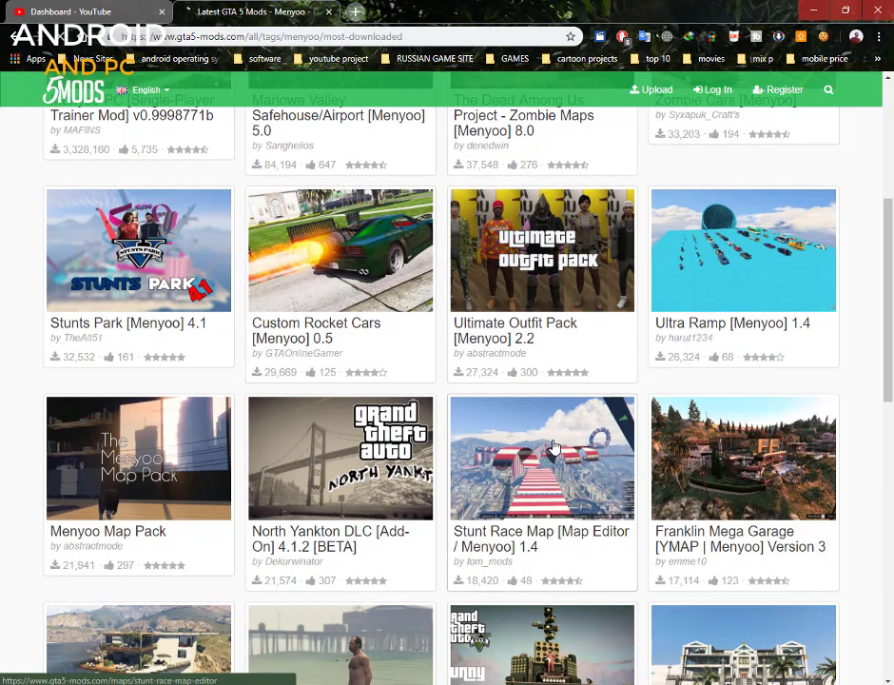
{"action": "scroll", "coordinate": [554, 447], "scroll_direction": "up", "scroll_amount": 3}
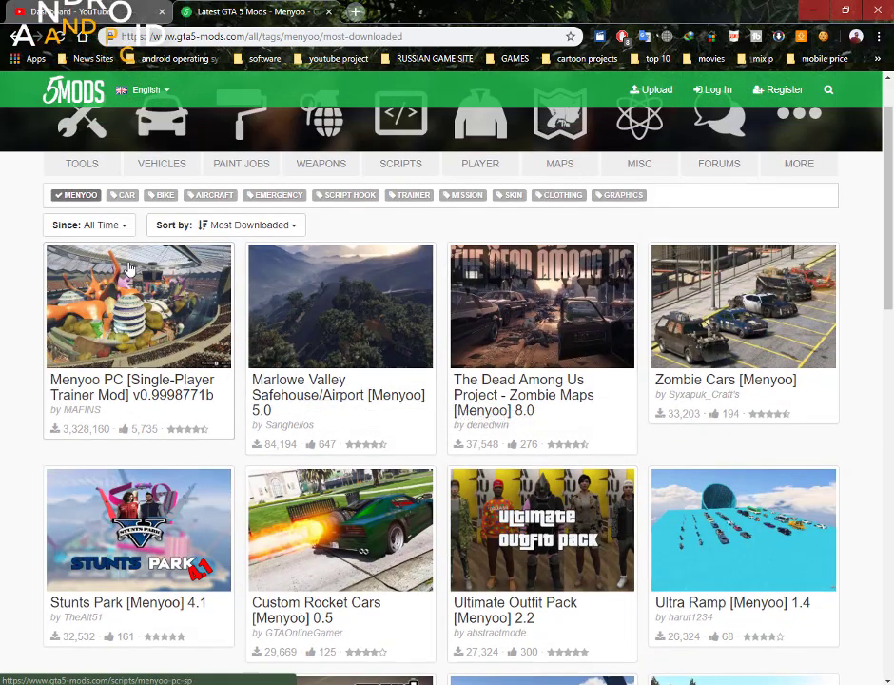
{"action": "left_click", "coordinate": [168, 354]}
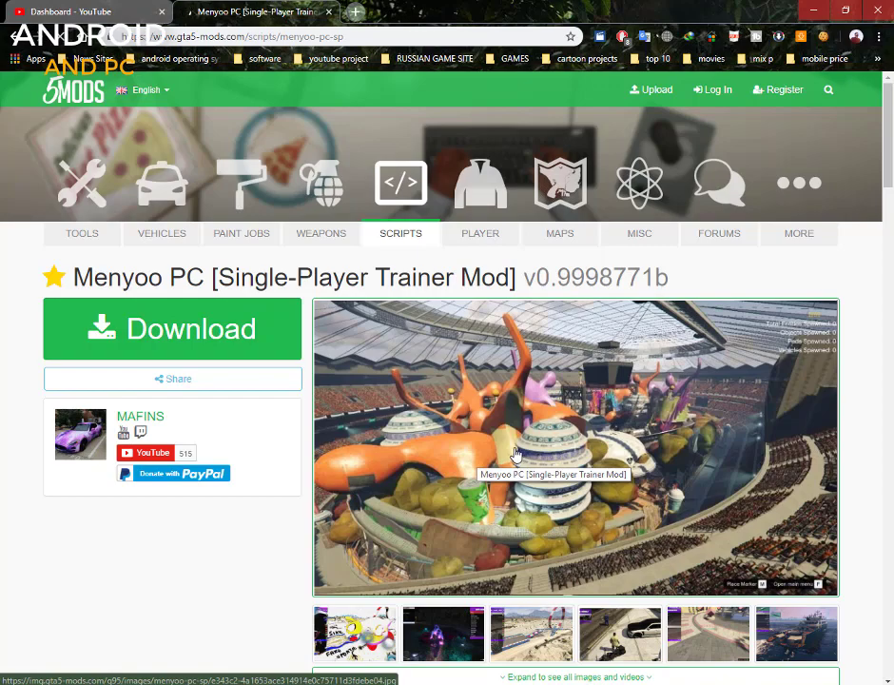
Browse several preview screenshots in the Menyoo PC mod's image gallery, starting from the night scene, and close the gallery.
{"action": "scroll", "coordinate": [438, 418], "scroll_direction": "down", "scroll_amount": 5}
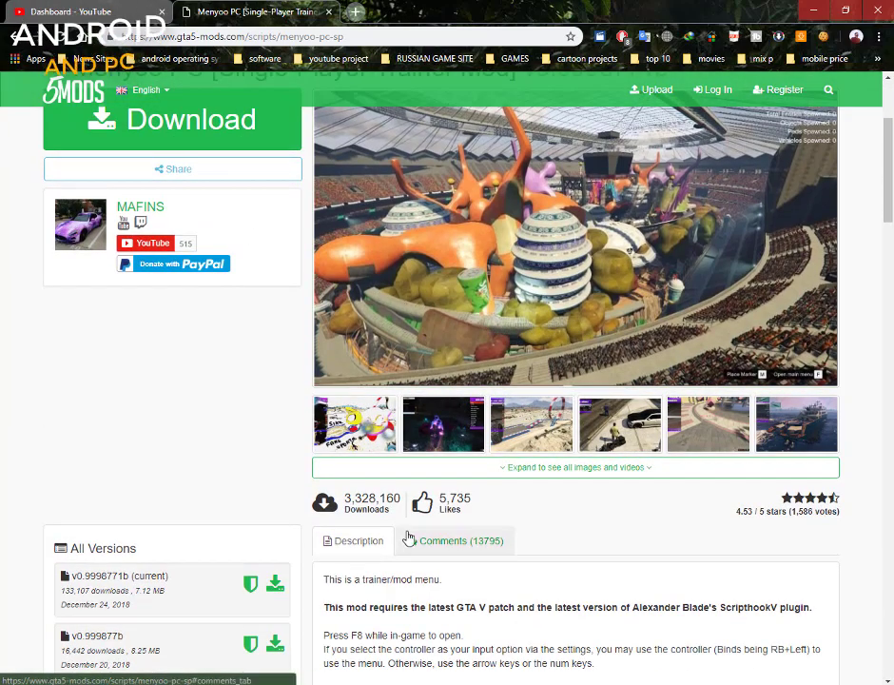
{"action": "scroll", "coordinate": [587, 300], "scroll_direction": "up", "scroll_amount": 1}
{"action": "scroll", "coordinate": [587, 299], "scroll_direction": "up", "scroll_amount": 4}
{"action": "scroll", "coordinate": [425, 533], "scroll_direction": "down", "scroll_amount": 1}
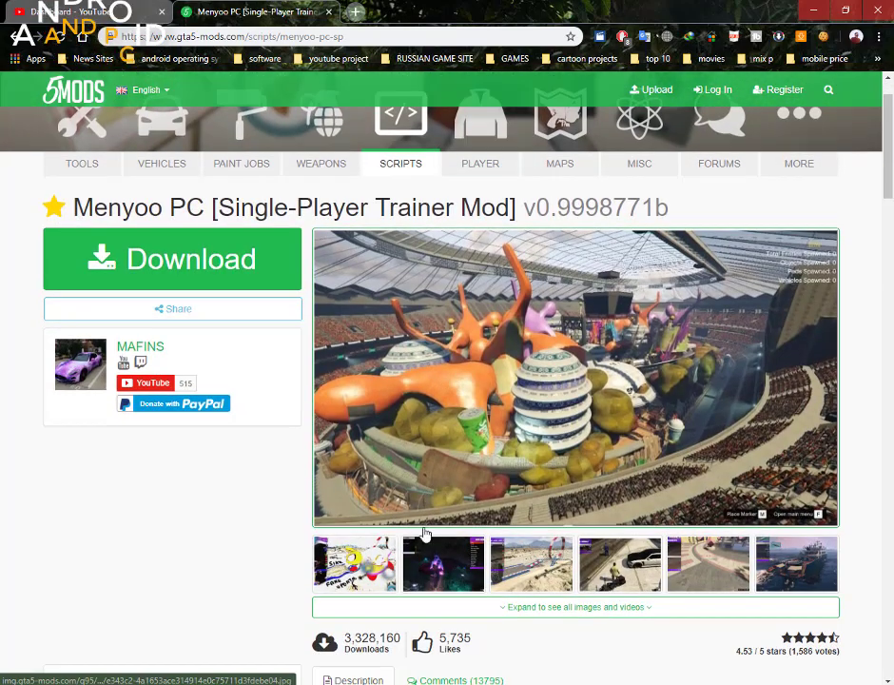
{"action": "left_click", "coordinate": [466, 563]}
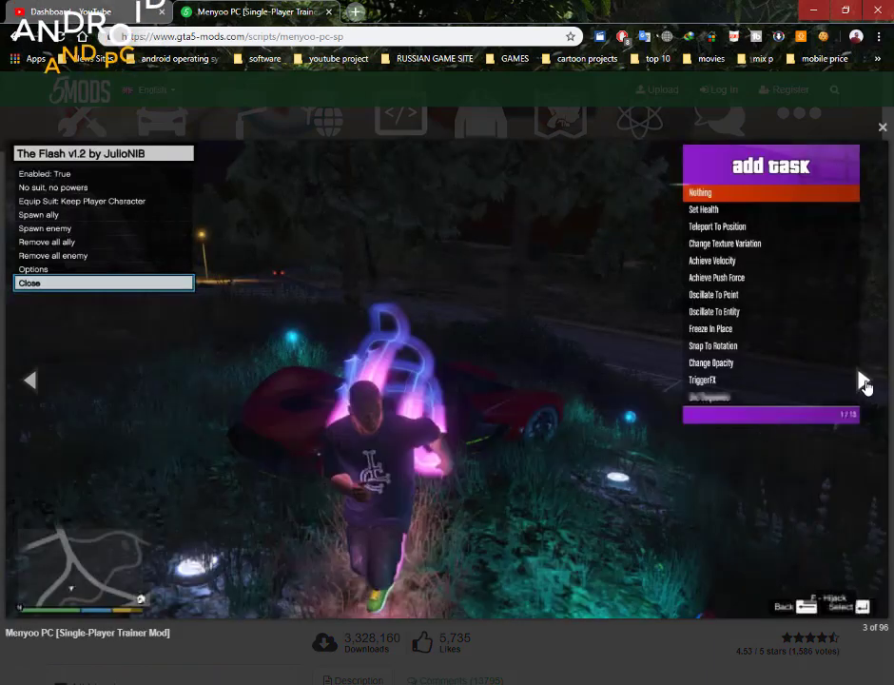
{"action": "left_click", "coordinate": [863, 381]}
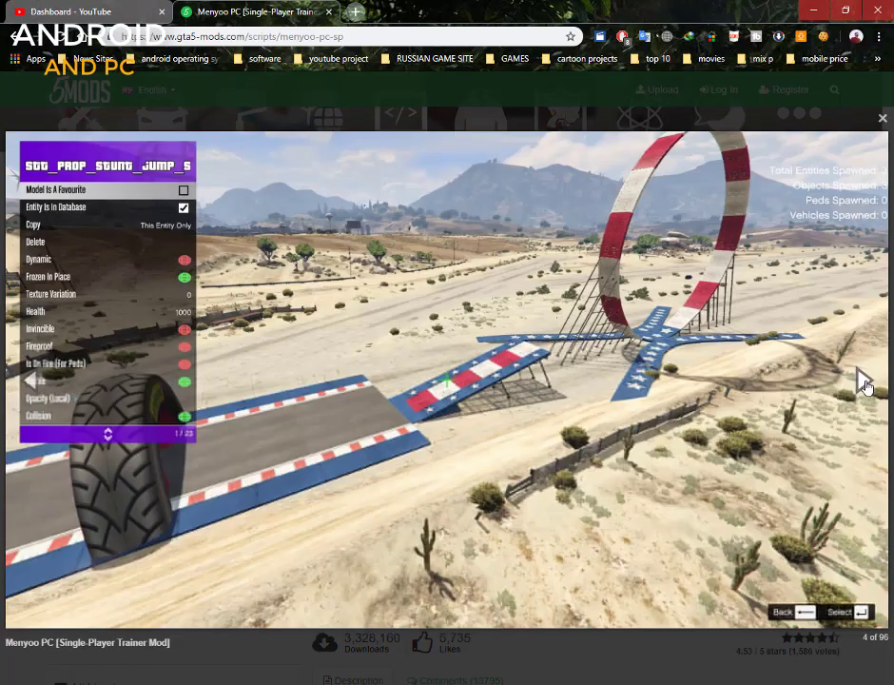
{"action": "left_click", "coordinate": [865, 384]}
{"action": "left_click", "coordinate": [863, 380]}
{"action": "left_click", "coordinate": [863, 380]}
{"action": "left_click", "coordinate": [719, 409]}
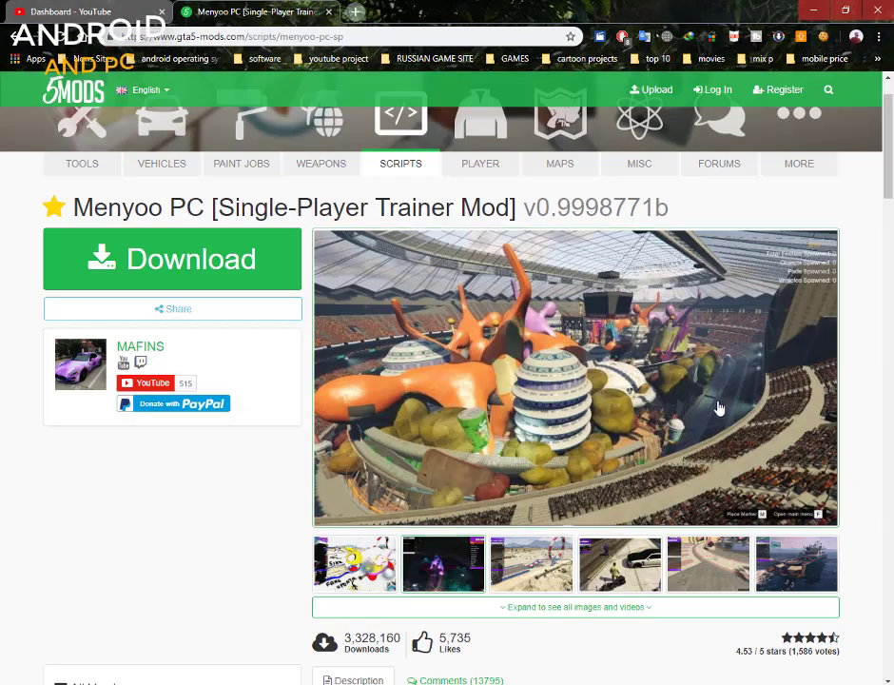
Read the Menyoo PC description, including its requirements, keyboard and controller controls, and version changelogs.
{"action": "scroll", "coordinate": [399, 538], "scroll_direction": "down", "scroll_amount": 2}
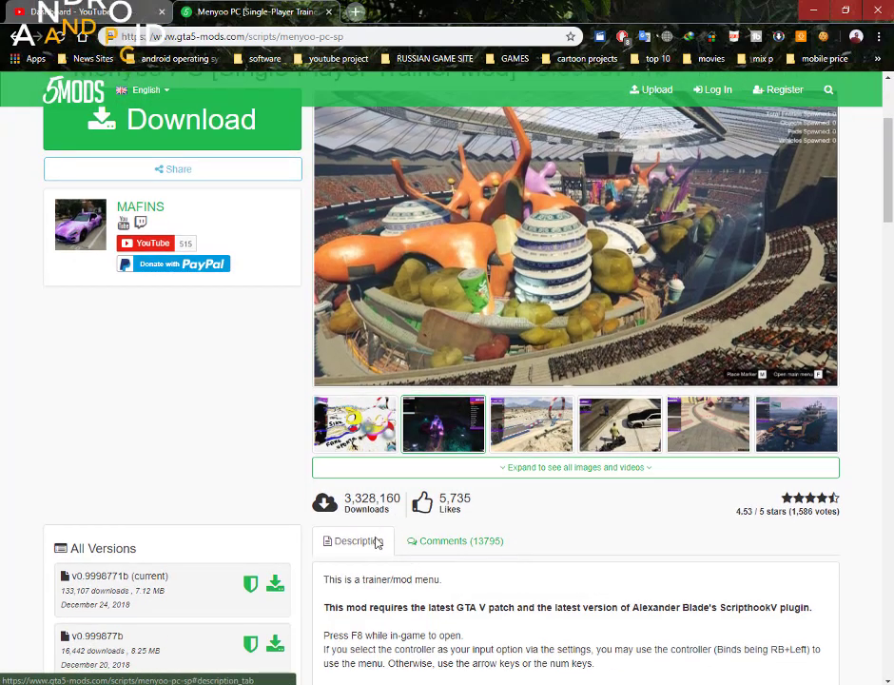
{"action": "scroll", "coordinate": [361, 454], "scroll_direction": "down", "scroll_amount": 3}
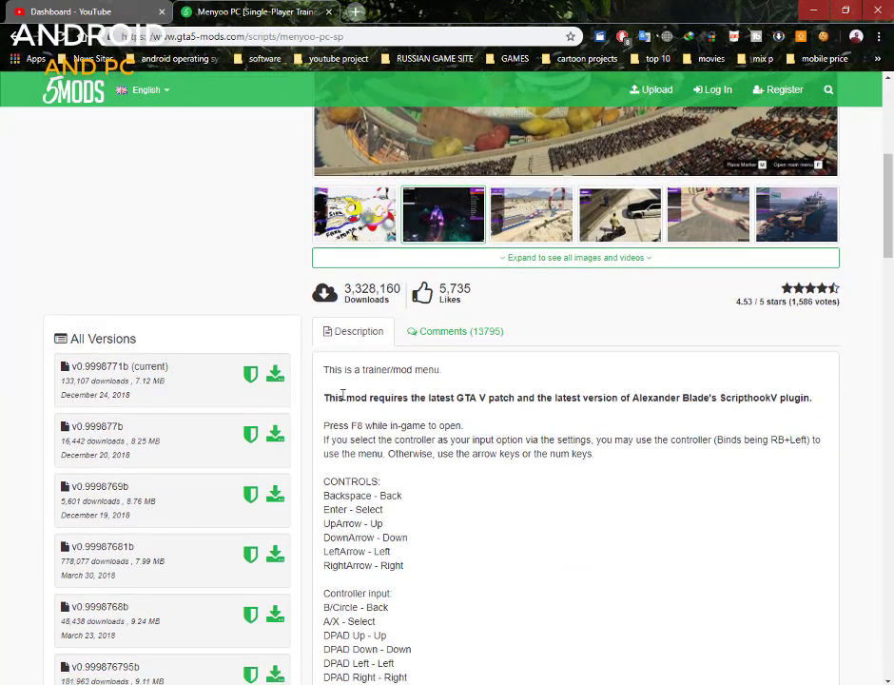
{"action": "scroll", "coordinate": [426, 520], "scroll_direction": "down", "scroll_amount": 2}
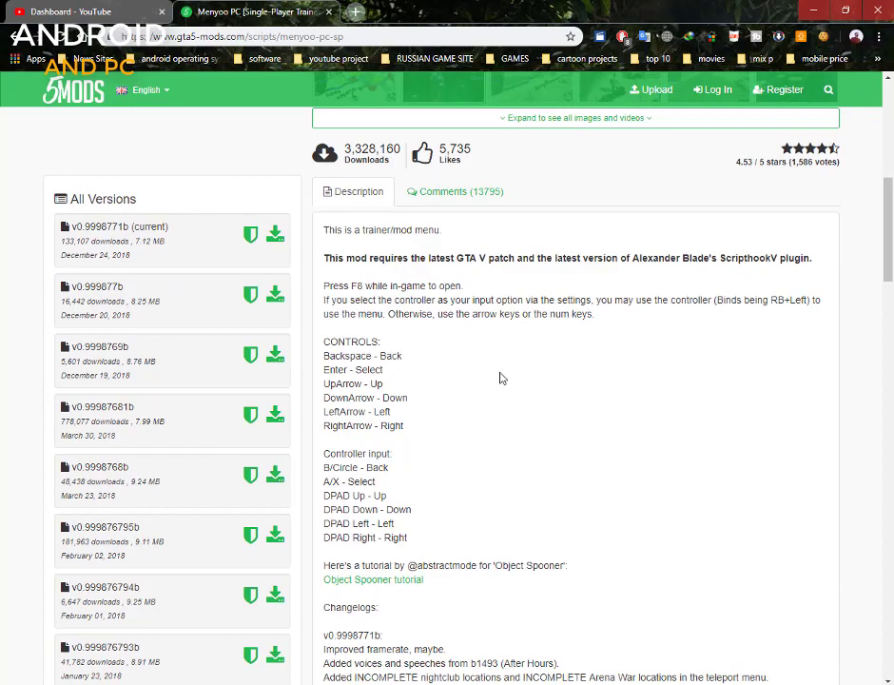
{"action": "scroll", "coordinate": [487, 377], "scroll_direction": "down", "scroll_amount": 1}
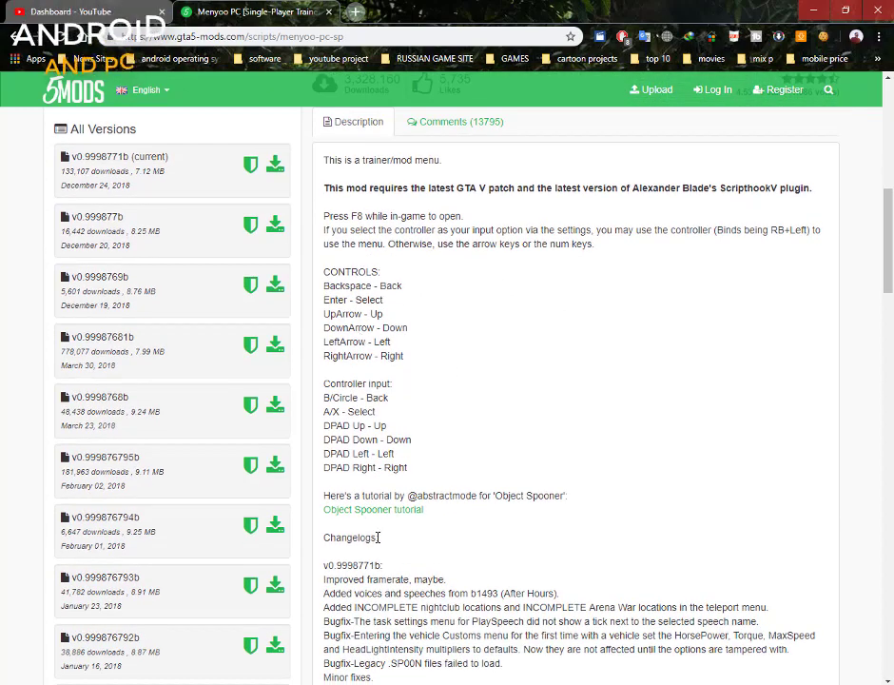
{"action": "scroll", "coordinate": [376, 565], "scroll_direction": "down", "scroll_amount": 10}
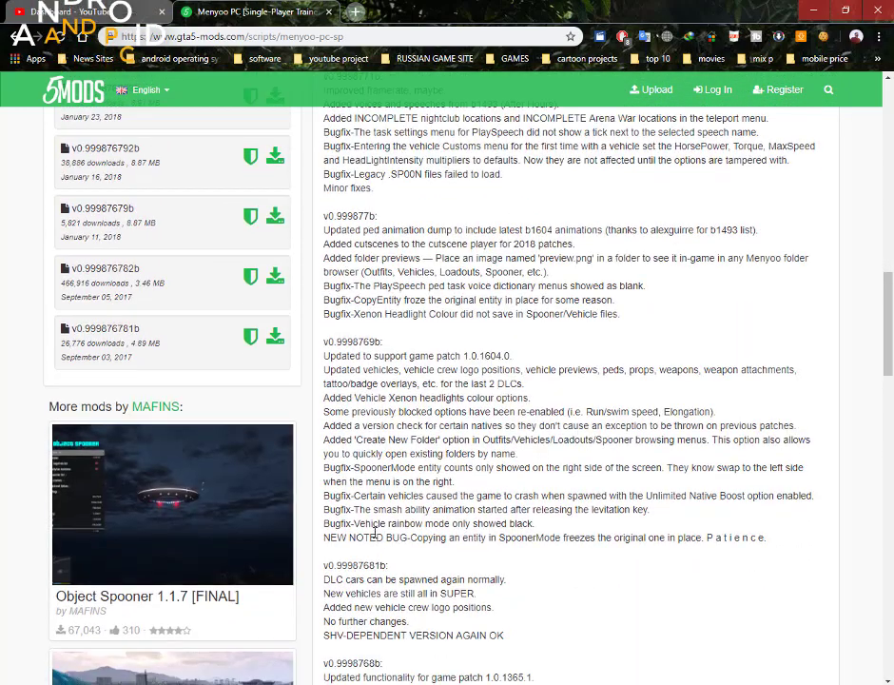
{"action": "scroll", "coordinate": [375, 532], "scroll_direction": "down", "scroll_amount": 20}
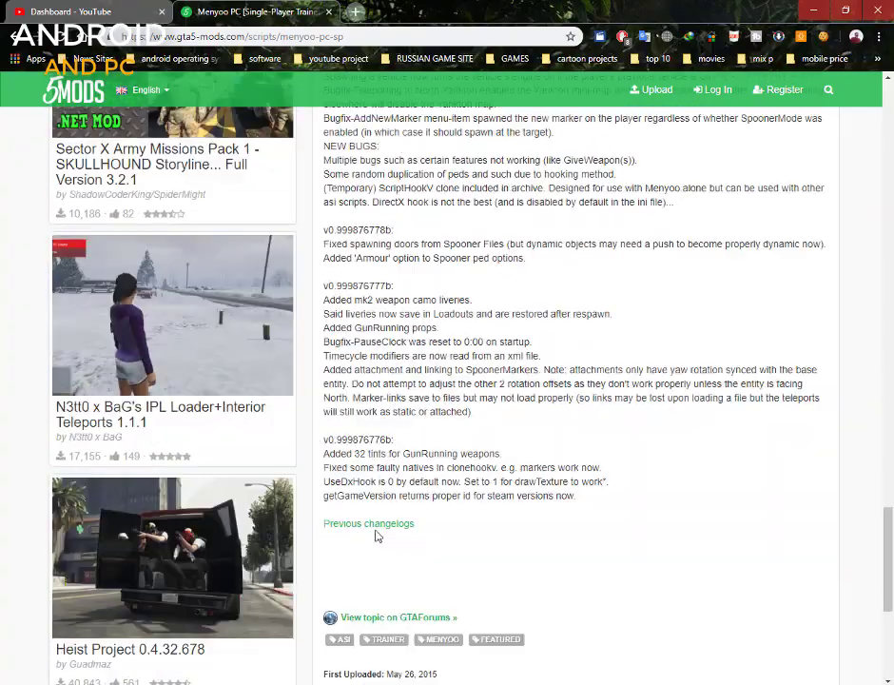
{"action": "scroll", "coordinate": [375, 535], "scroll_direction": "up", "scroll_amount": 20}
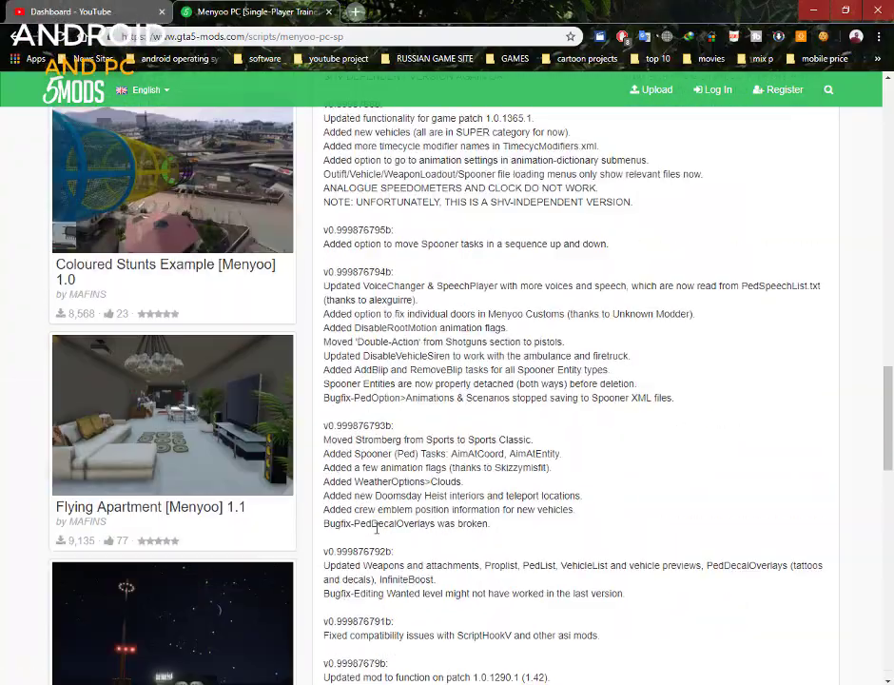
{"action": "scroll", "coordinate": [442, 499], "scroll_direction": "down", "scroll_amount": 7}
{"action": "scroll", "coordinate": [445, 498], "scroll_direction": "down", "scroll_amount": 3}
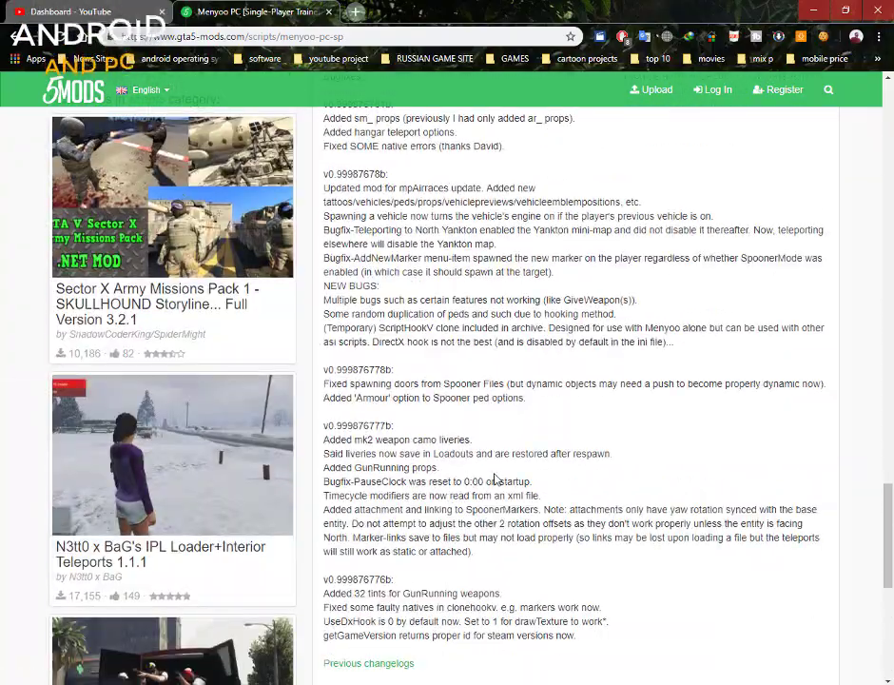
Try to download the Menyoo PC mod archive from its download page, and cancel the duplicate download.
{"action": "scroll", "coordinate": [526, 441], "scroll_direction": "up", "scroll_amount": 20}
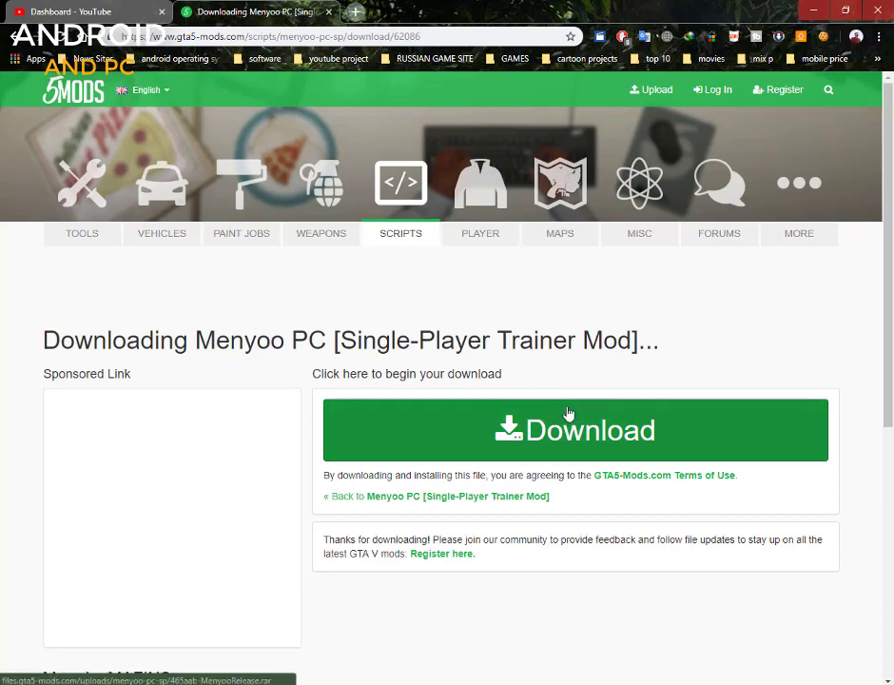
{"action": "scroll", "coordinate": [495, 473], "scroll_direction": "down", "scroll_amount": 5}
{"action": "scroll", "coordinate": [489, 473], "scroll_direction": "up", "scroll_amount": 5}
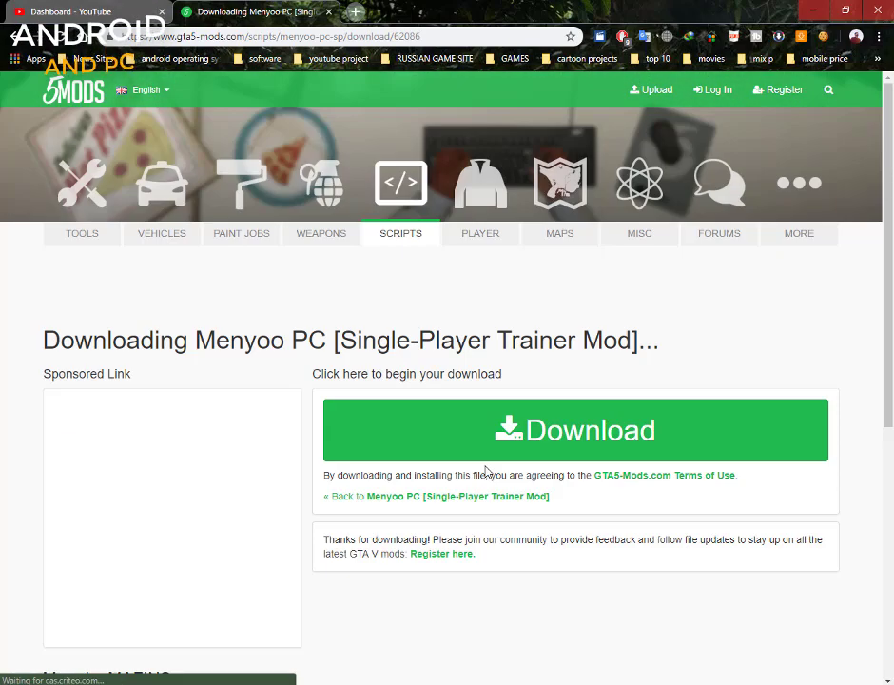
{"action": "scroll", "coordinate": [486, 470], "scroll_direction": "down", "scroll_amount": 5}
{"action": "scroll", "coordinate": [486, 471], "scroll_direction": "up", "scroll_amount": 5}
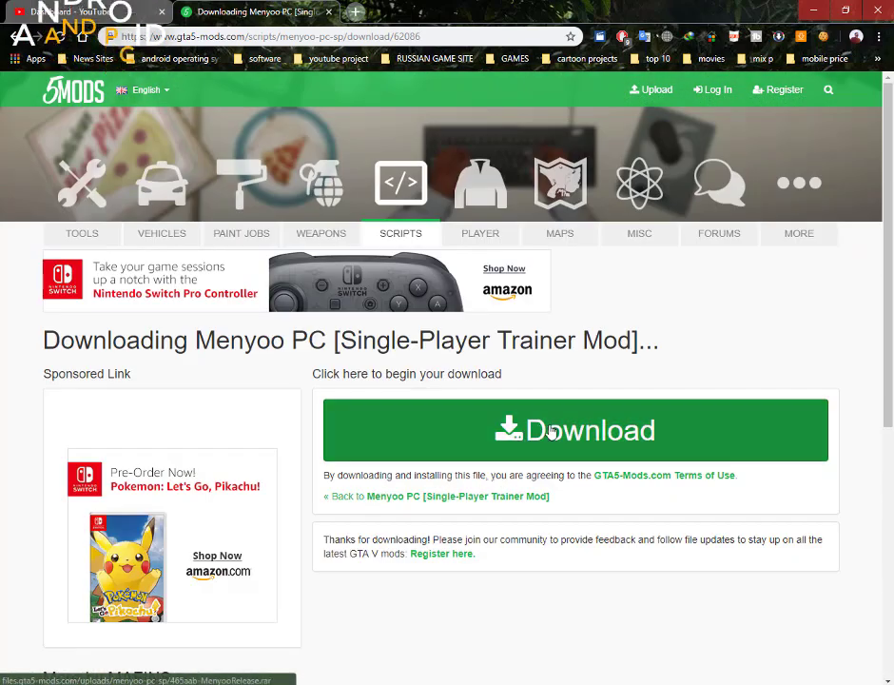
{"action": "left_click", "coordinate": [572, 431]}
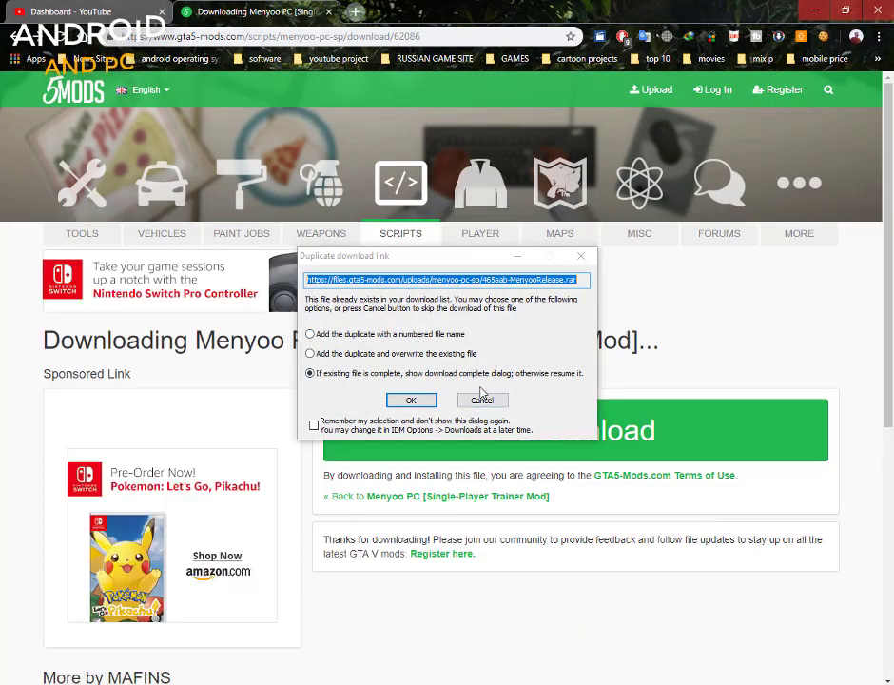
{"action": "left_click", "coordinate": [485, 403]}
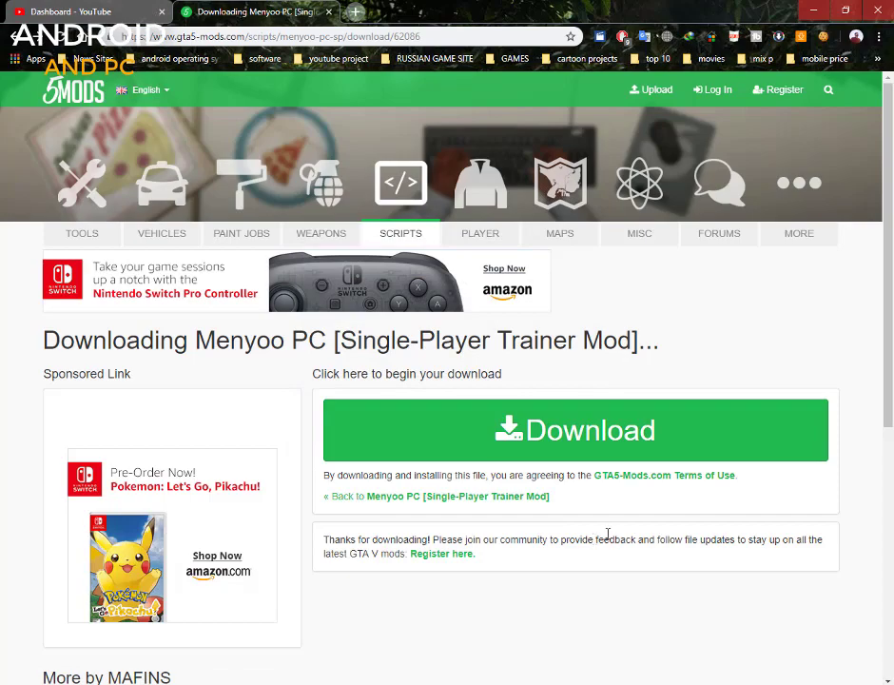
Minimize the browser, switch to File Explorer and open the New folder inside Downloads\Compressed.
{"action": "left_click", "coordinate": [813, 10]}
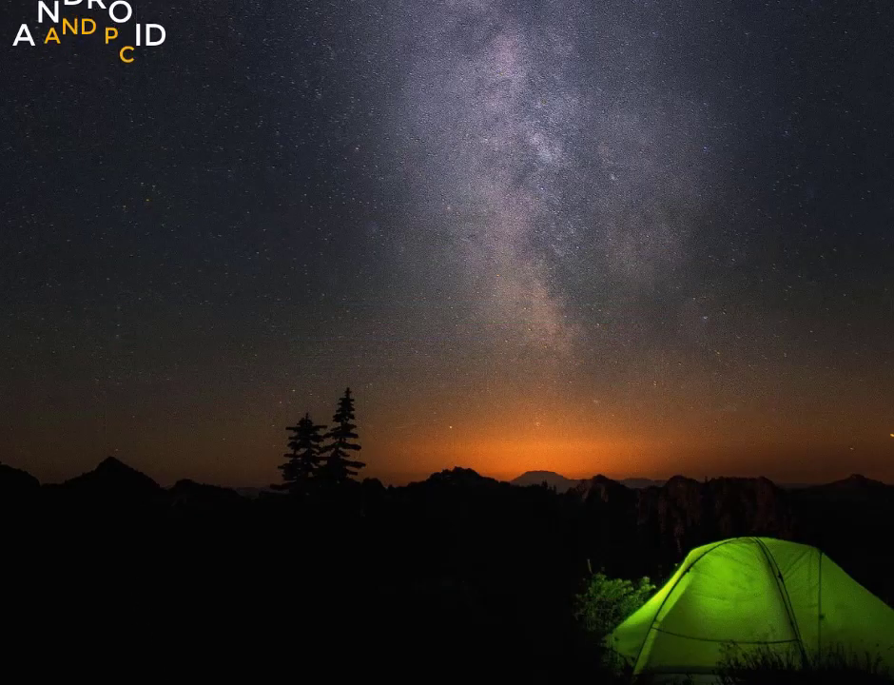
{"action": "key", "text": "super+e"}
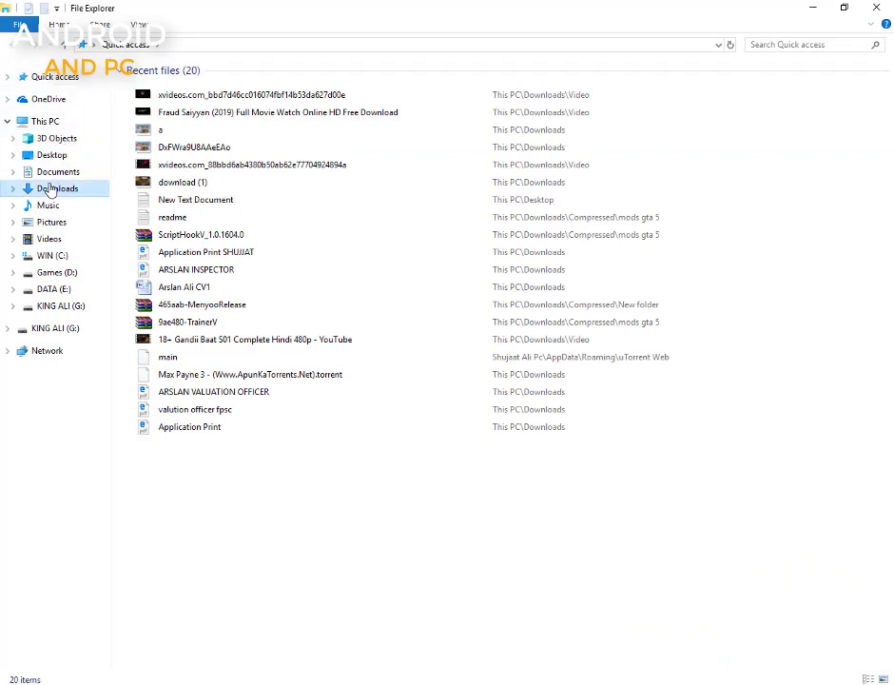
{"action": "left_click", "coordinate": [53, 189]}
{"action": "double_click", "coordinate": [171, 118]}
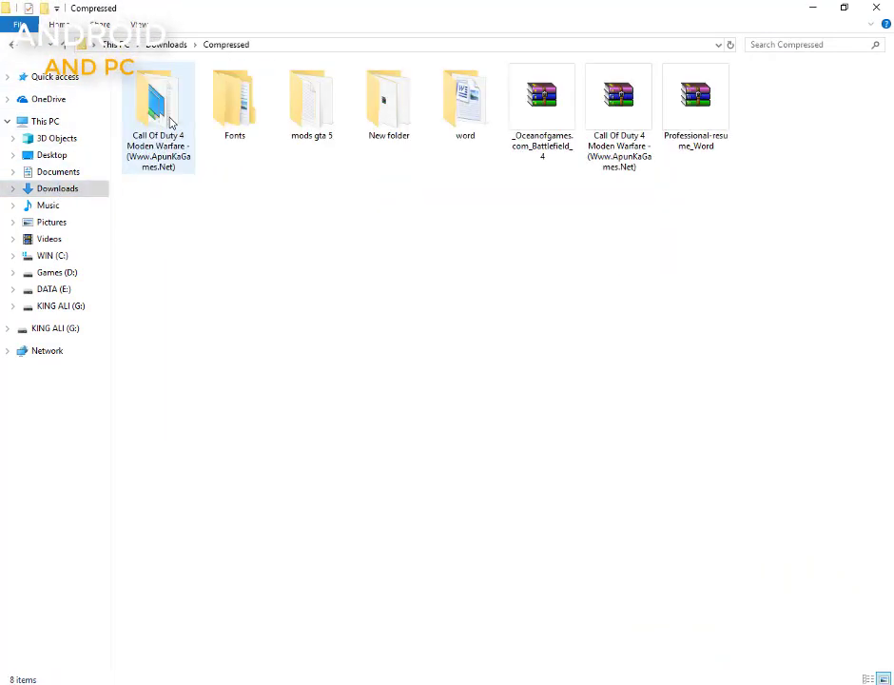
{"action": "left_click", "coordinate": [396, 124]}
{"action": "double_click", "coordinate": [395, 124]}
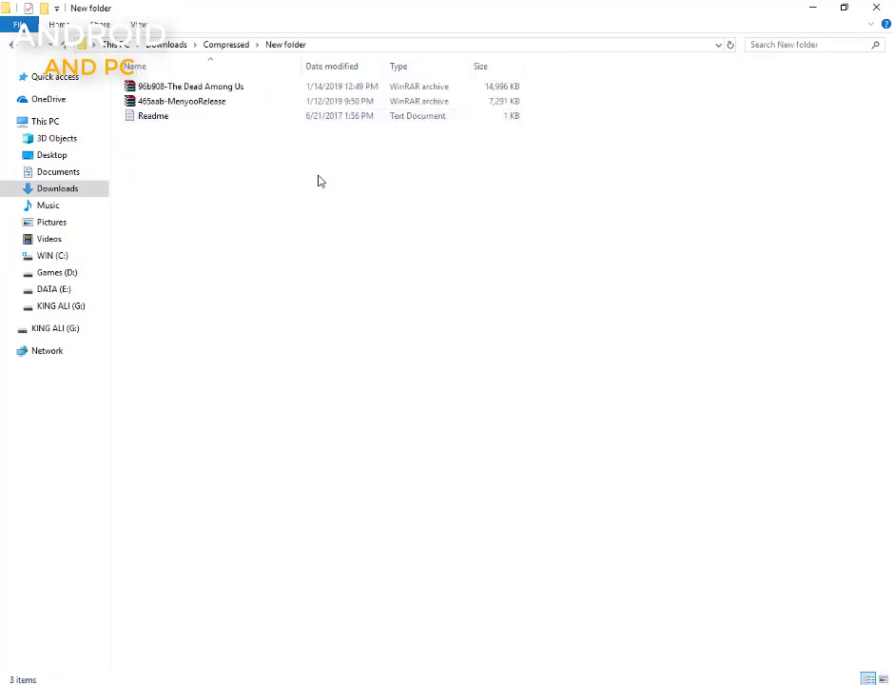
{"action": "left_click", "coordinate": [190, 105]}
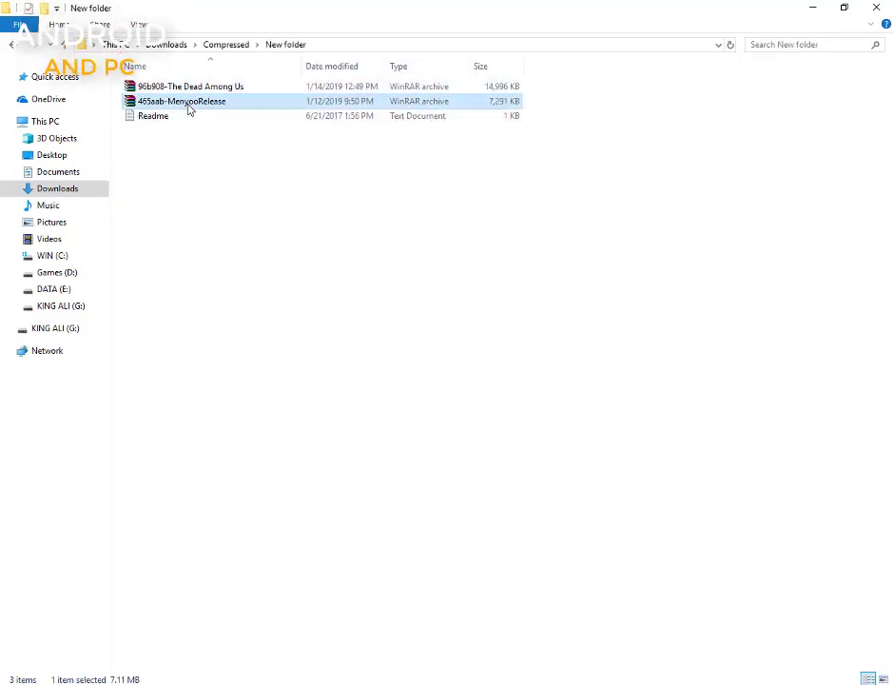
{"action": "mouse_move", "coordinate": [193, 106]}
{"action": "left_mouse_down"}
{"action": "mouse_move", "coordinate": [269, 160]}
{"action": "mouse_move", "coordinate": [185, 128]}
{"action": "mouse_move", "coordinate": [196, 105]}
{"action": "left_mouse_up"}
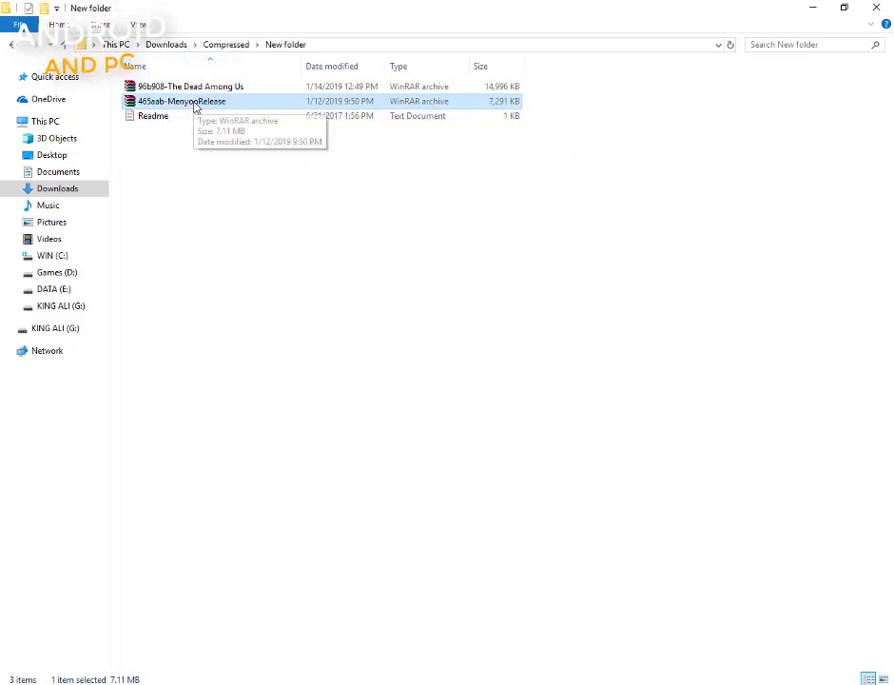
{"action": "right_click", "coordinate": [196, 107]}
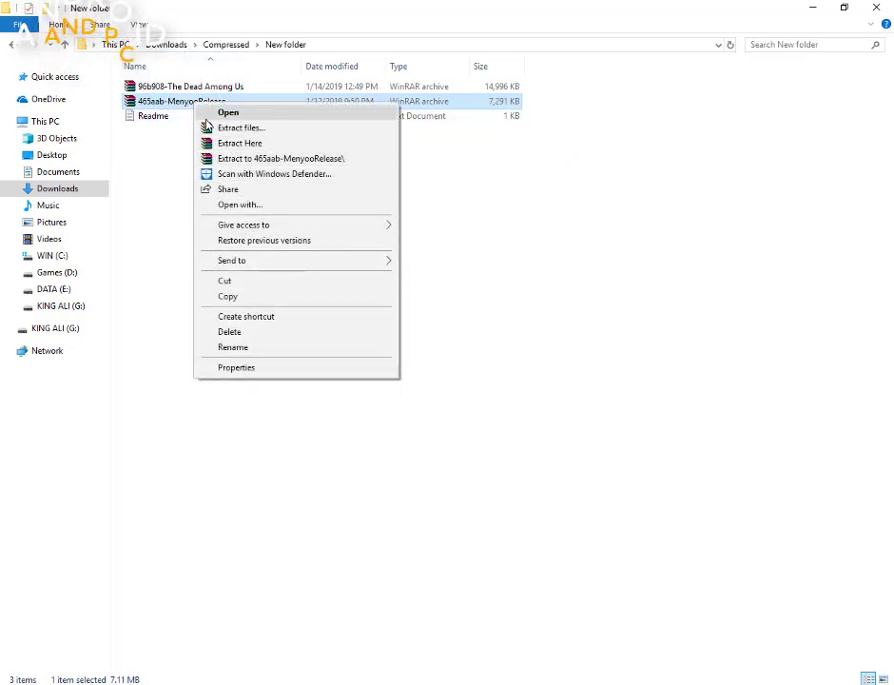
{"action": "left_click", "coordinate": [167, 144]}
{"action": "left_click", "coordinate": [176, 133]}
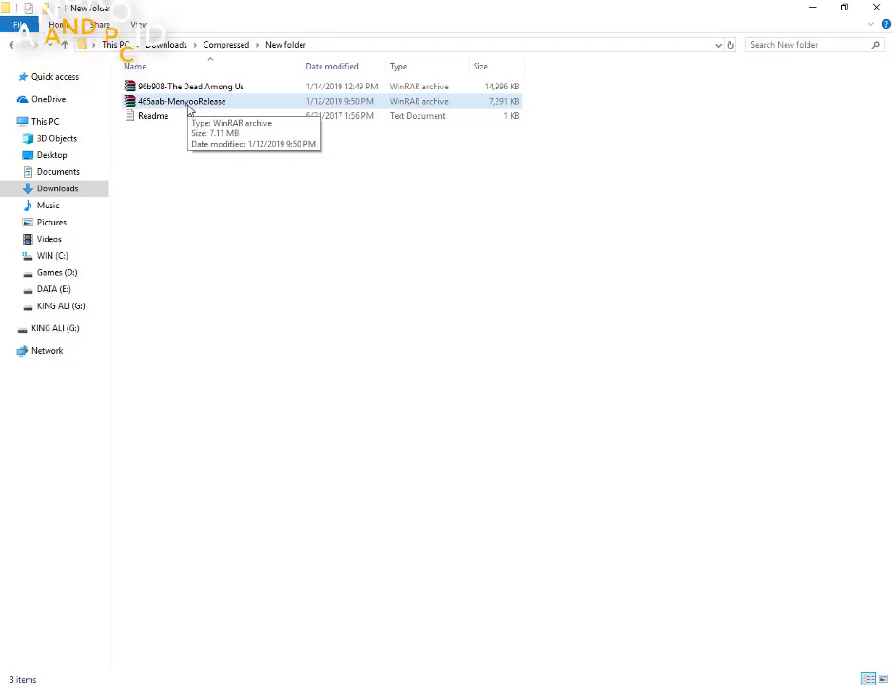
Extract the 465aab-MenyooRelease archive into the current folder, replacing all existing files.
{"action": "right_click", "coordinate": [190, 106]}
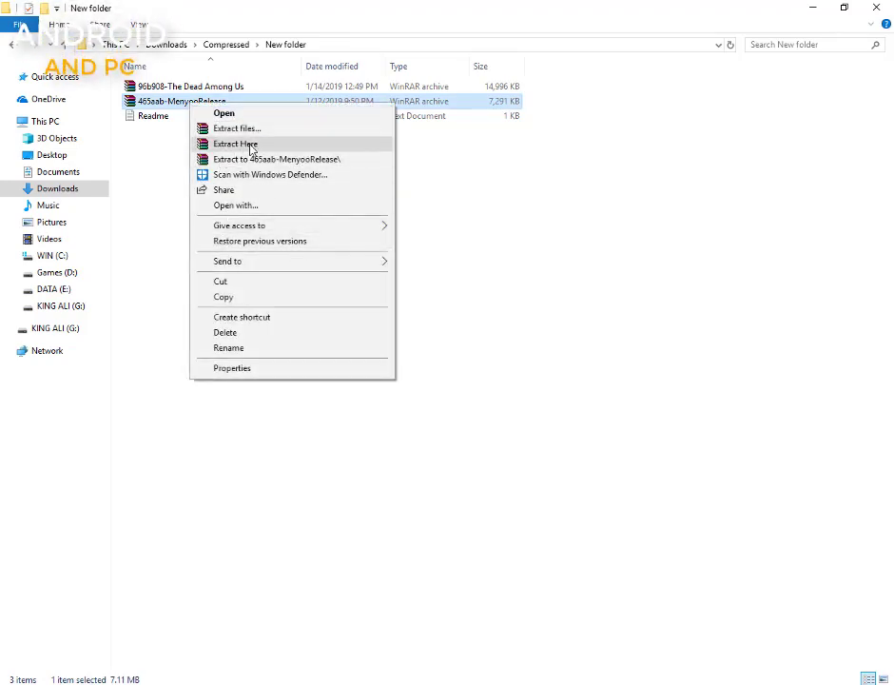
{"action": "left_click", "coordinate": [251, 144]}
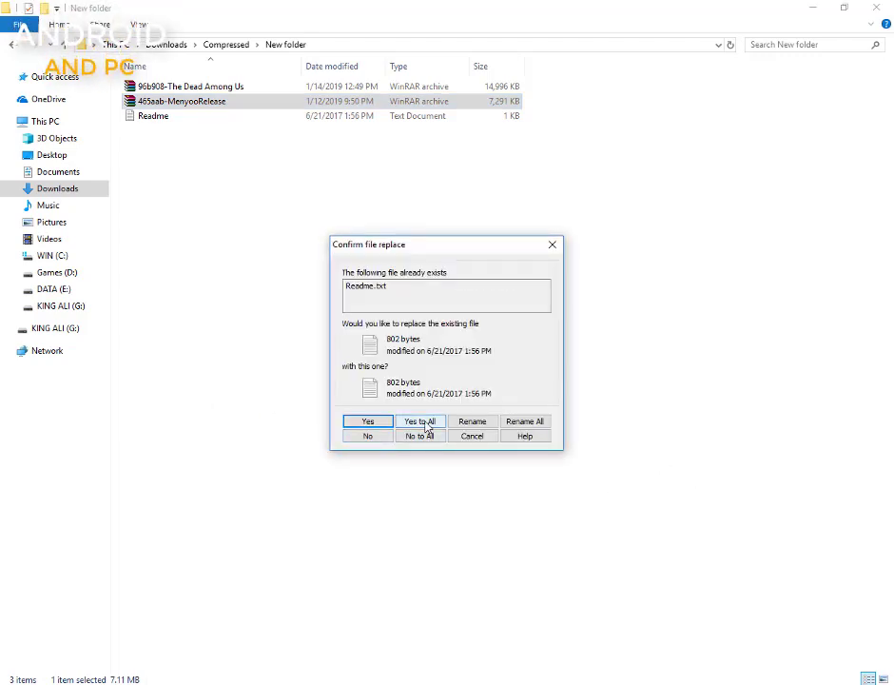
{"action": "left_click", "coordinate": [424, 424]}
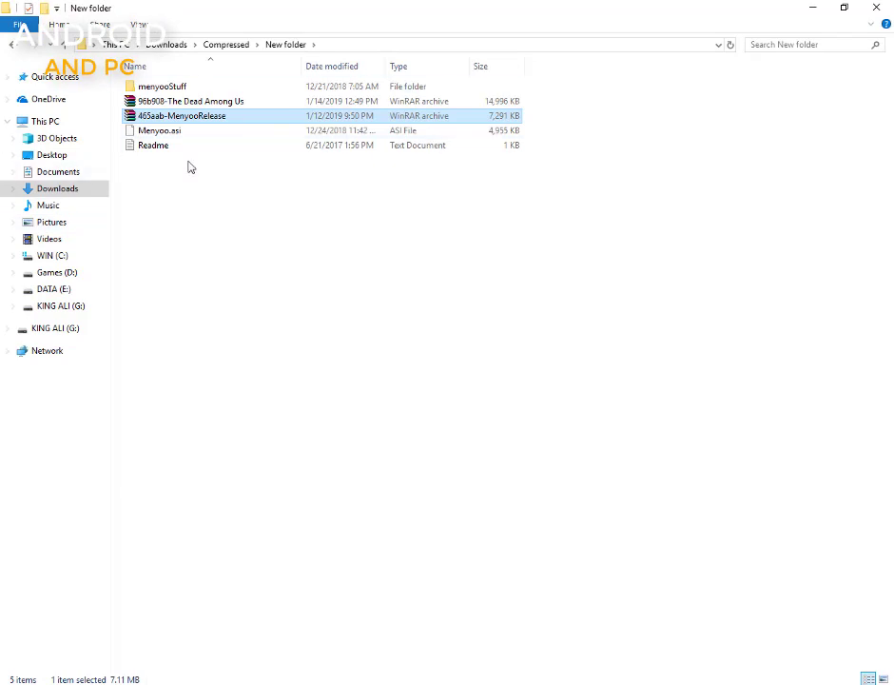
Select the extracted menyooStuff folder and the Menyoo.asi file together and copy them.
{"action": "left_click", "coordinate": [167, 89]}
{"action": "left_click", "coordinate": [151, 145]}
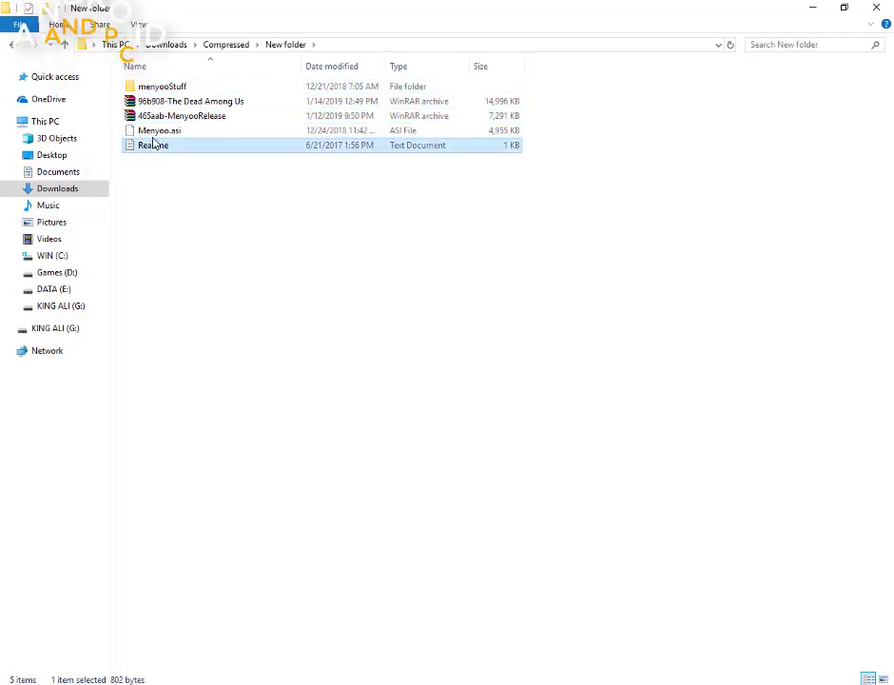
{"action": "left_click", "coordinate": [156, 131]}
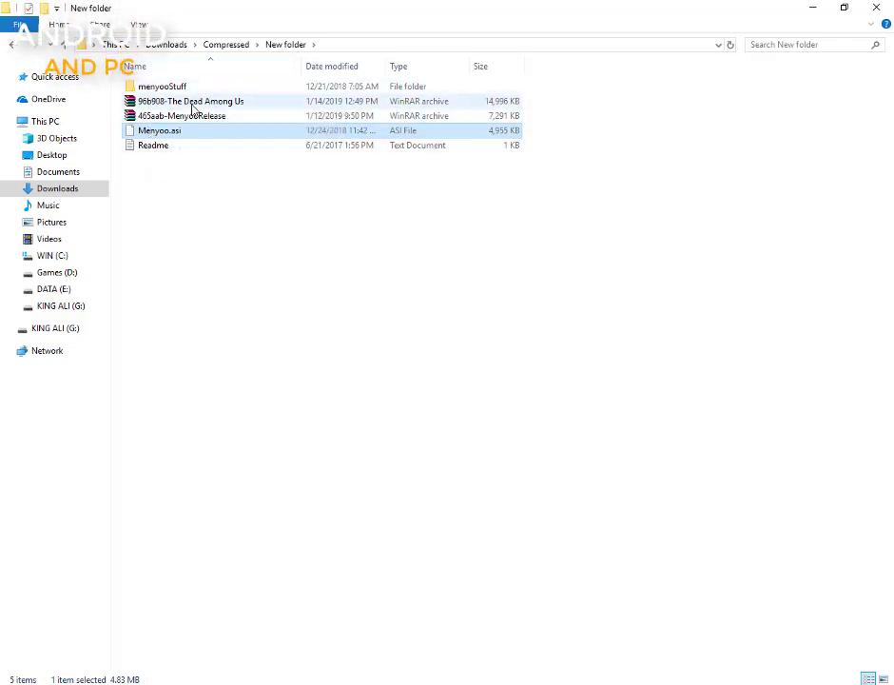
{"action": "left_click_drag", "start_coordinate": [183, 102], "coordinate": [289, 313]}
{"action": "left_click", "coordinate": [289, 313]}
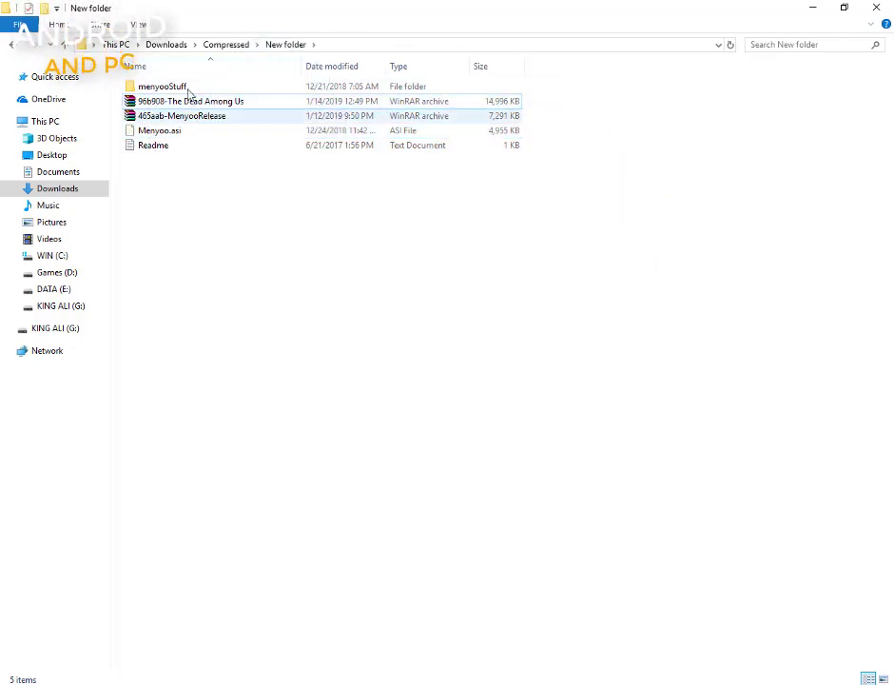
{"action": "left_click", "coordinate": [172, 135]}
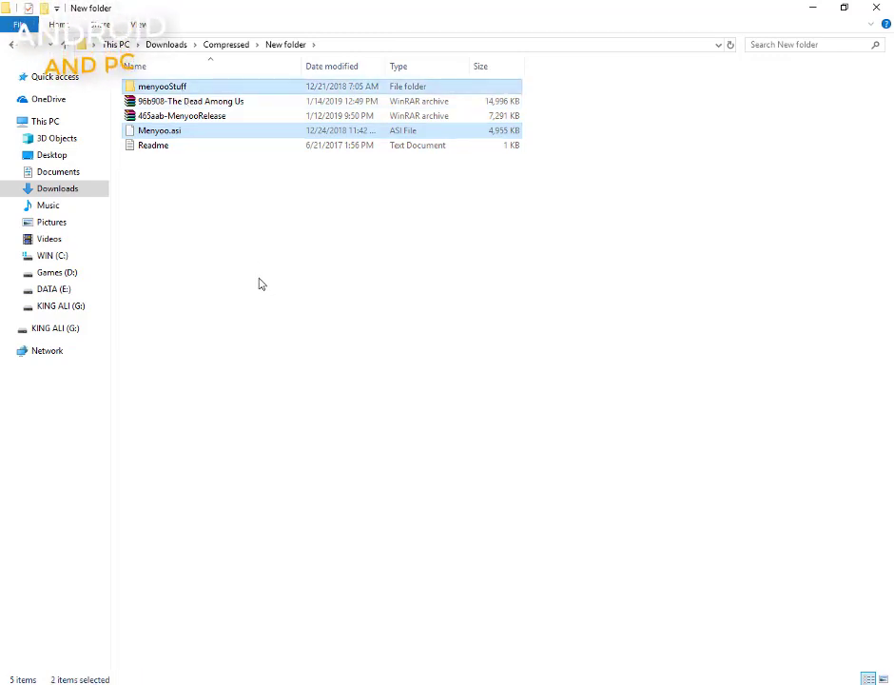
{"action": "left_click", "coordinate": [266, 334]}
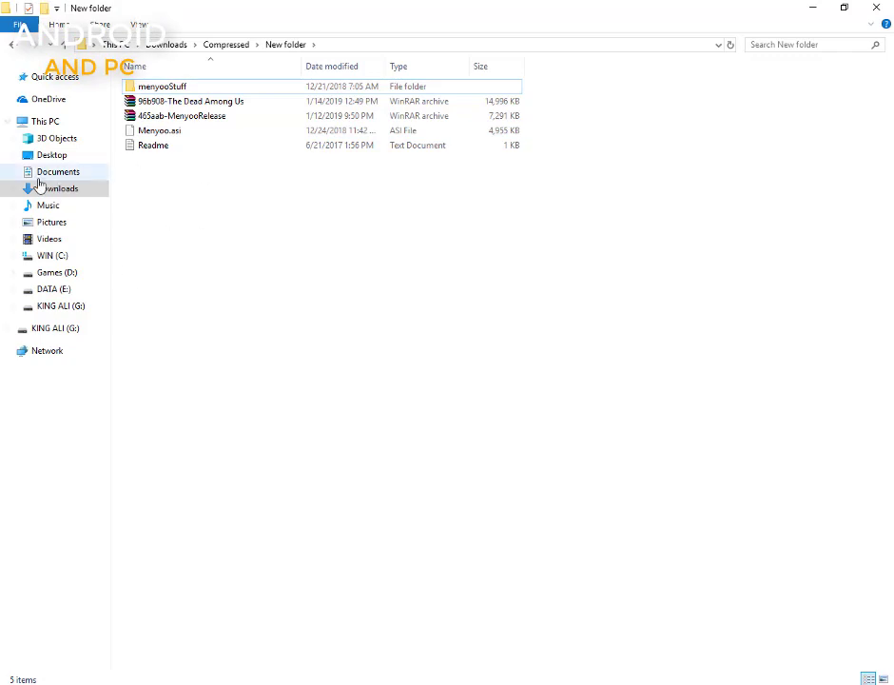
Paste the copied Menyoo files into the Grand Theft Auto V folder on Games (D:), skipping files with the same names.
{"action": "left_click", "coordinate": [59, 274]}
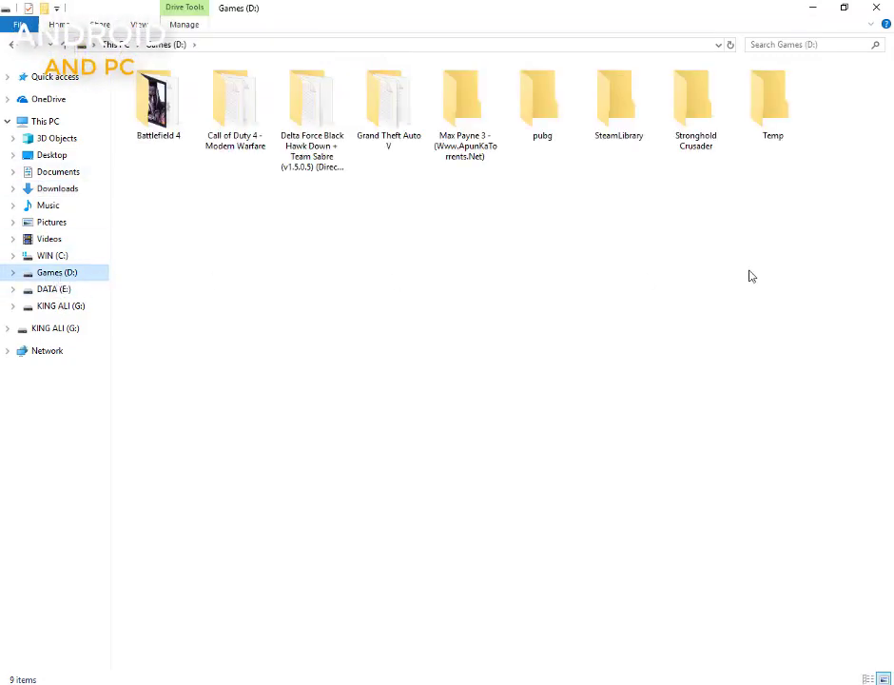
{"action": "left_click", "coordinate": [429, 286]}
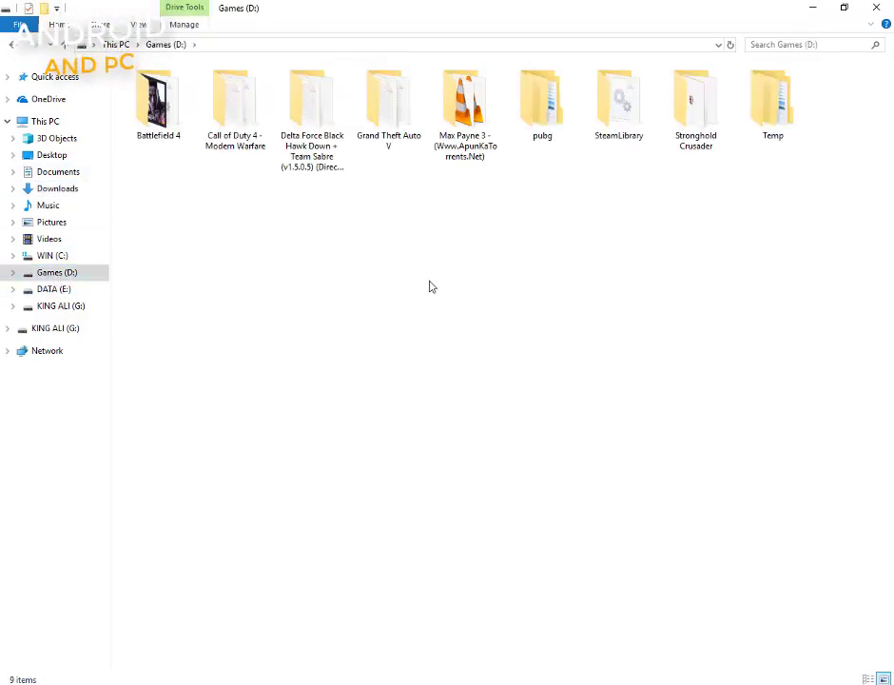
{"action": "double_click", "coordinate": [387, 120]}
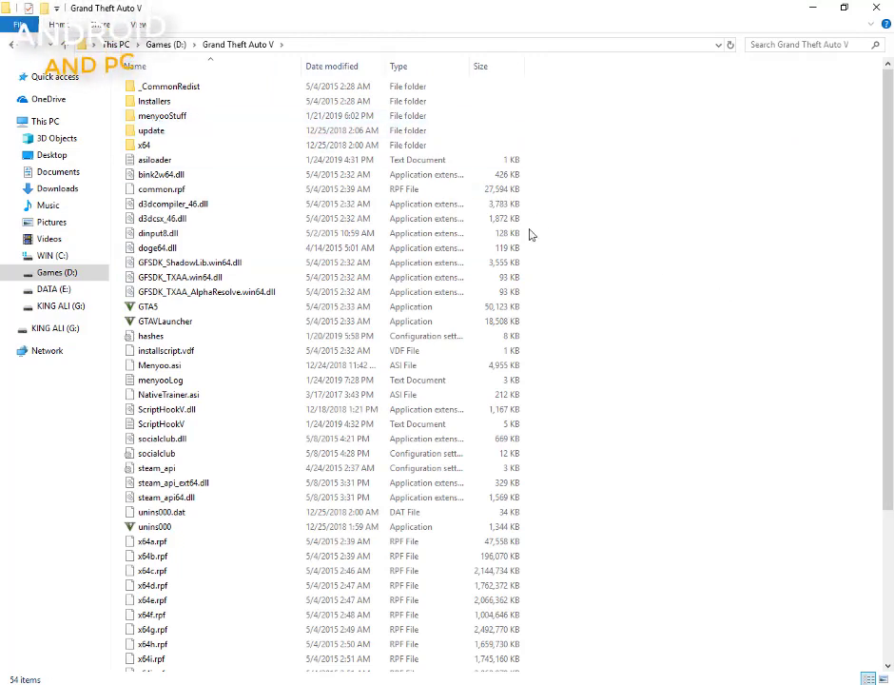
{"action": "key", "text": "ctrl+v"}
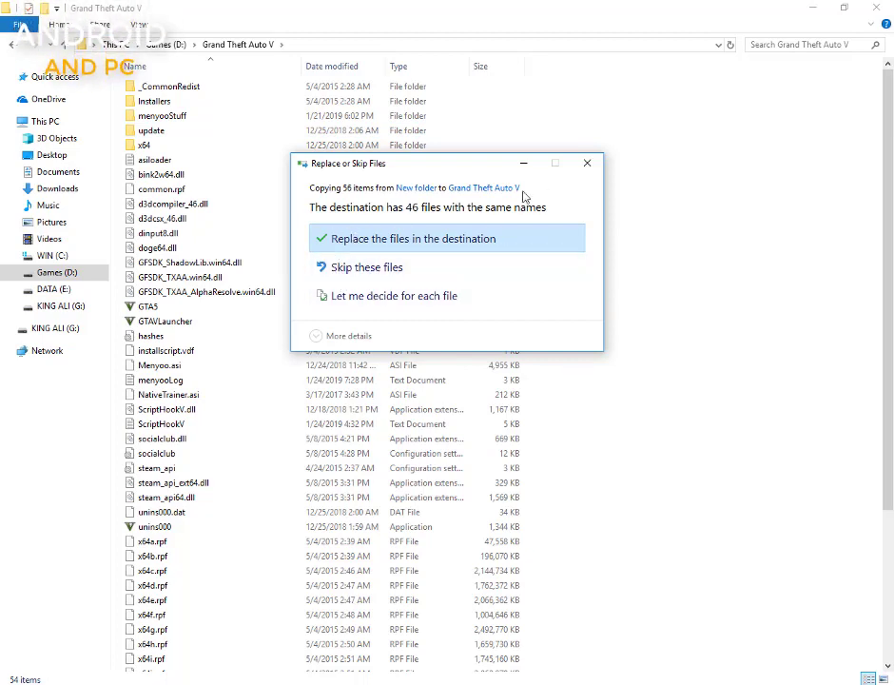
{"action": "left_click", "coordinate": [385, 275]}
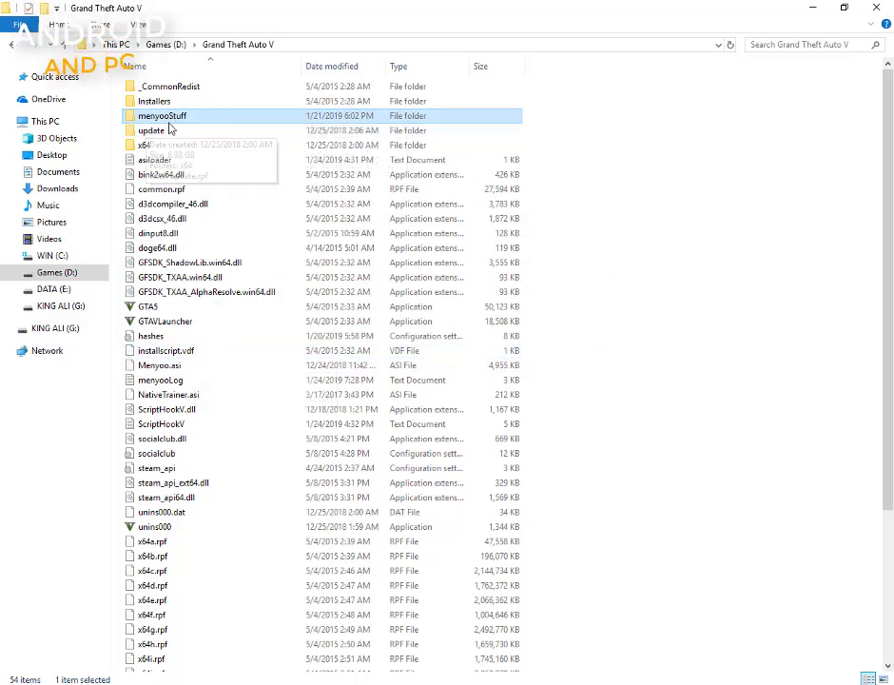
Check Menyoo.asi and the contents of menyooStuff in the game directory, and return to the Grand Theft Auto V folder.
{"action": "left_click", "coordinate": [177, 365]}
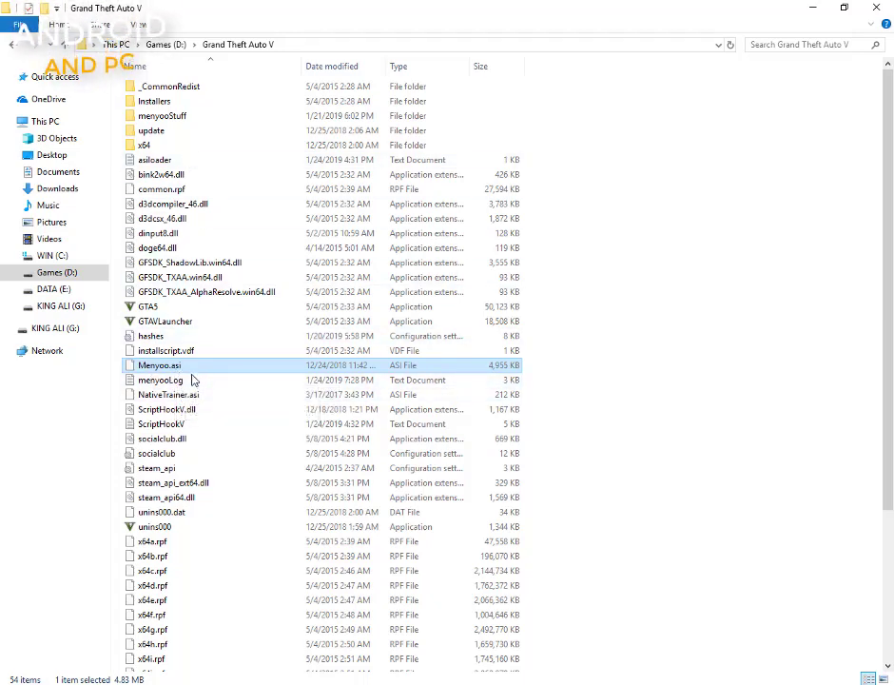
{"action": "double_click", "coordinate": [157, 115]}
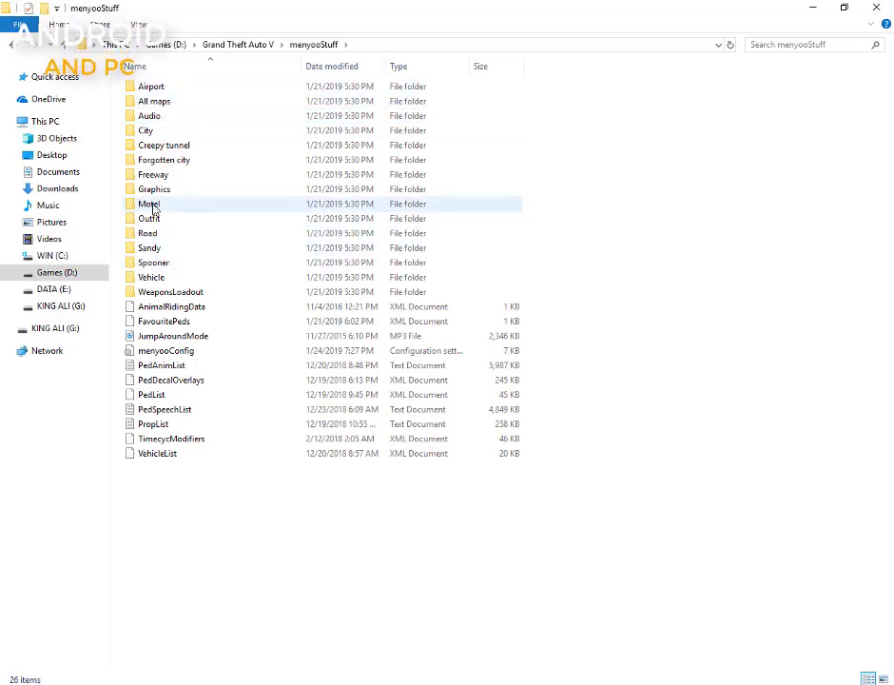
{"action": "left_click", "coordinate": [13, 47]}
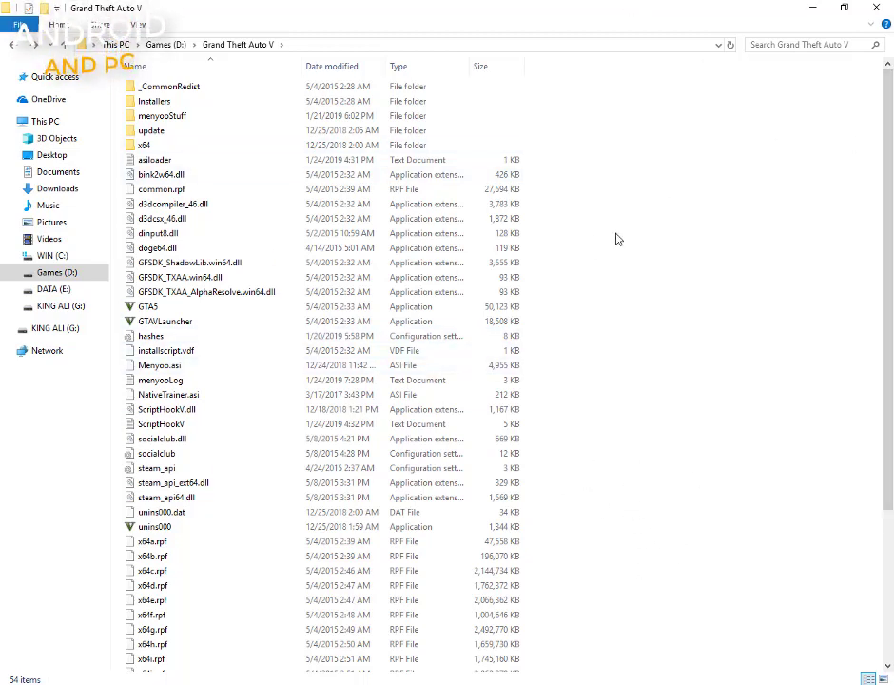
Select GTAVLauncher in the Grand Theft Auto V folder and show the desktop.
{"action": "left_click", "coordinate": [178, 328]}
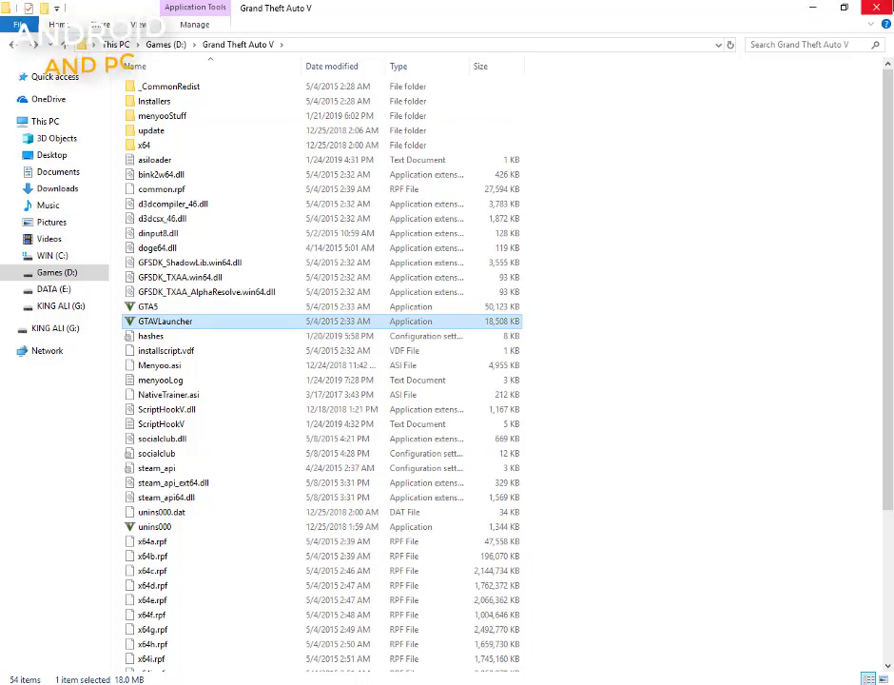
{"action": "key", "text": "super+d"}
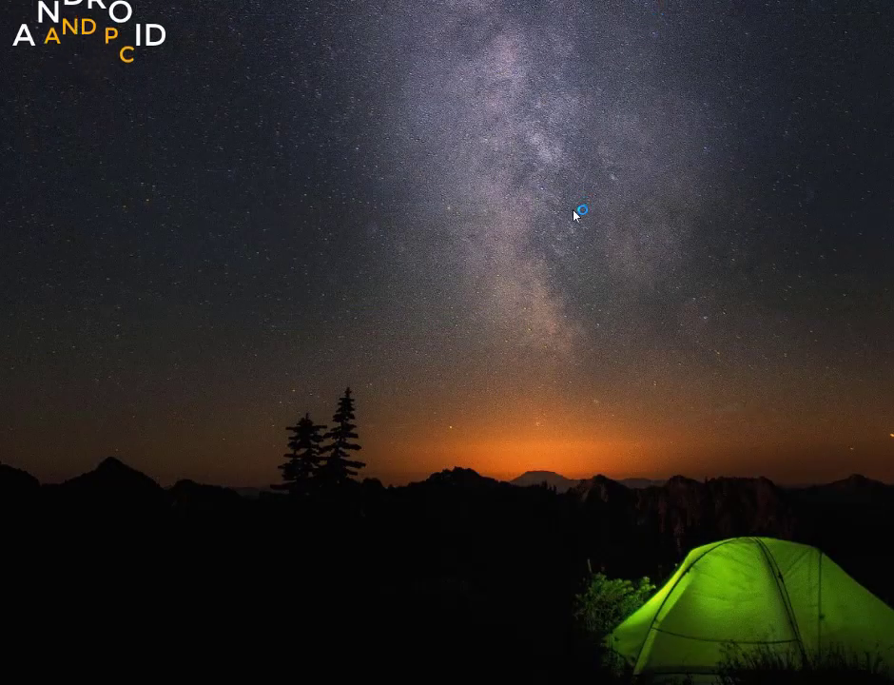